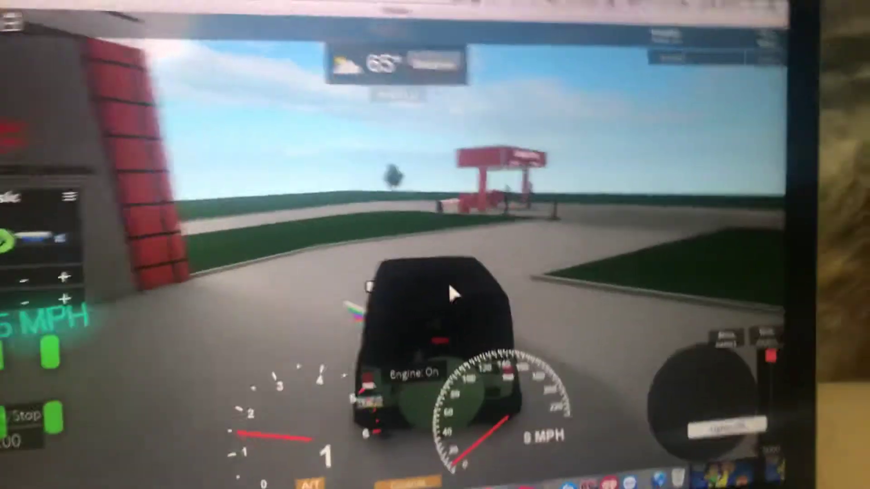
# Step: Drive the black '97 GMC Jimmy past the gas pumps toward the red car wash building
pyautogui.press('d')
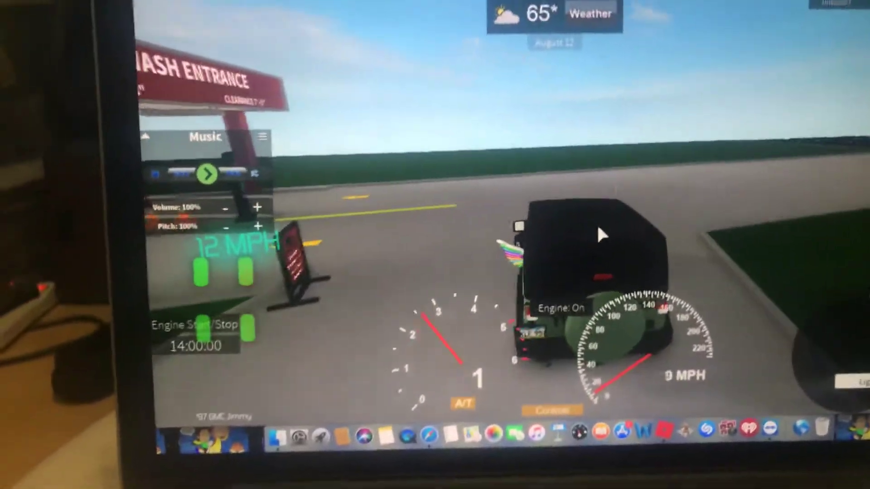
pyautogui.press('w')
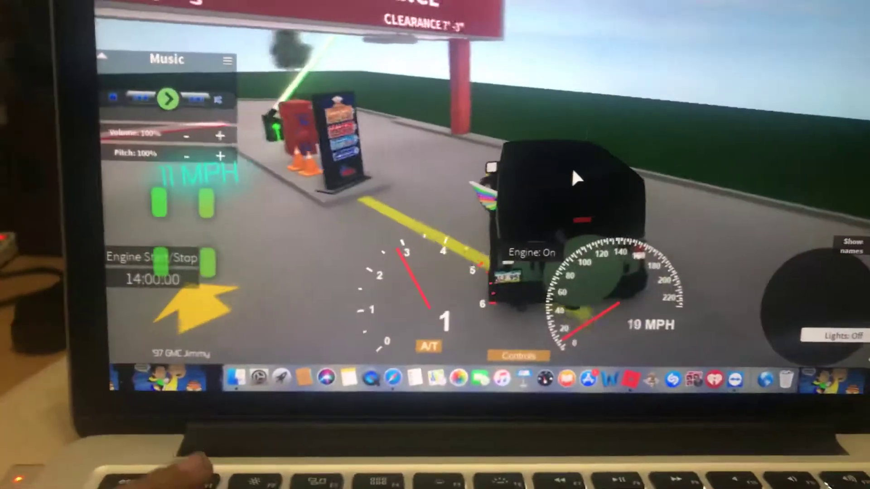
pyautogui.press('w')
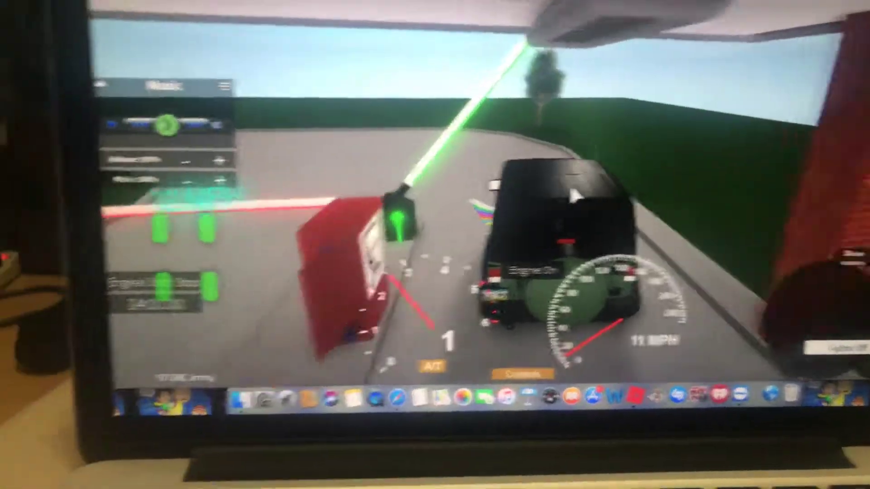
pyautogui.press('w')
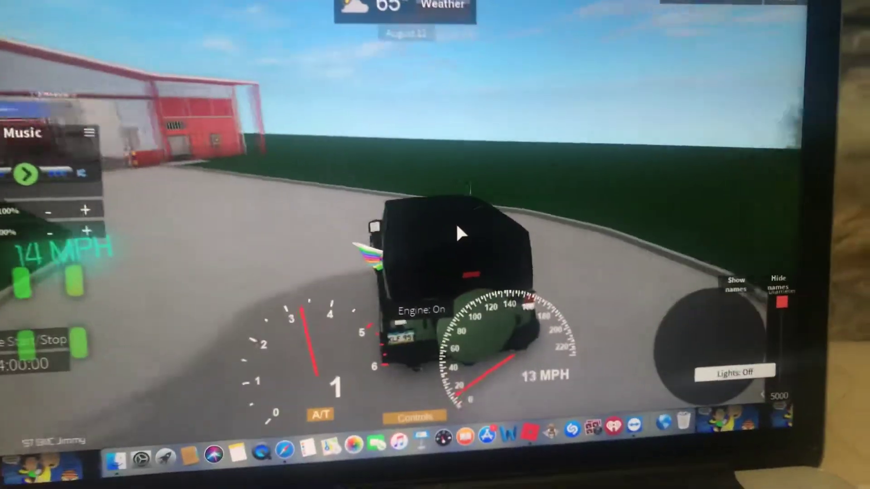
# Step: Turn left toward the car wash, brake, and creep into its entrance
pyautogui.press('a')
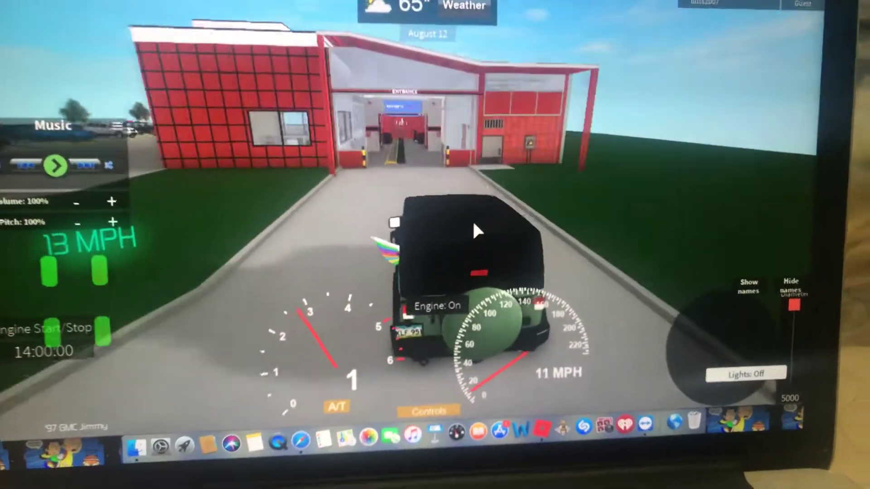
pyautogui.press('s')
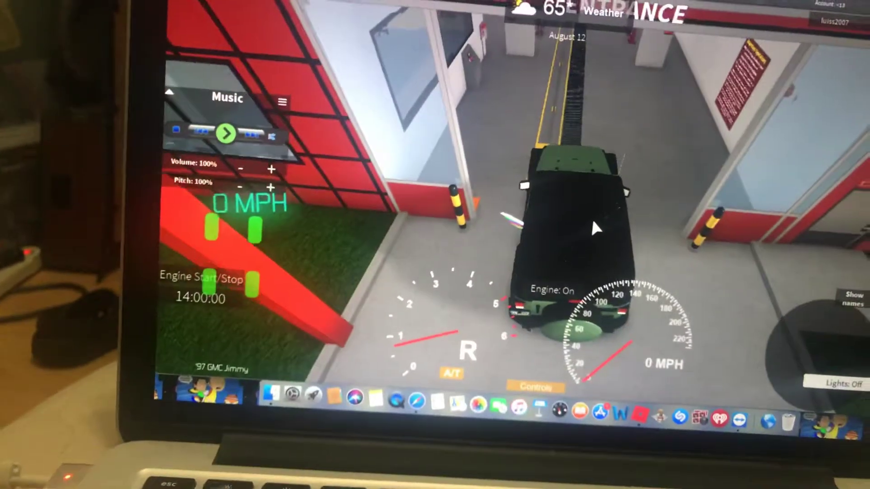
pyautogui.press('w')
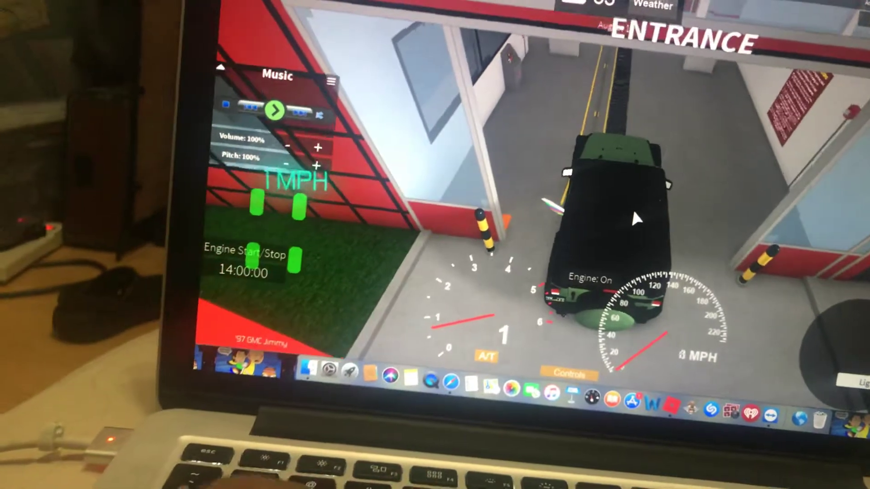
pyautogui.press('w')
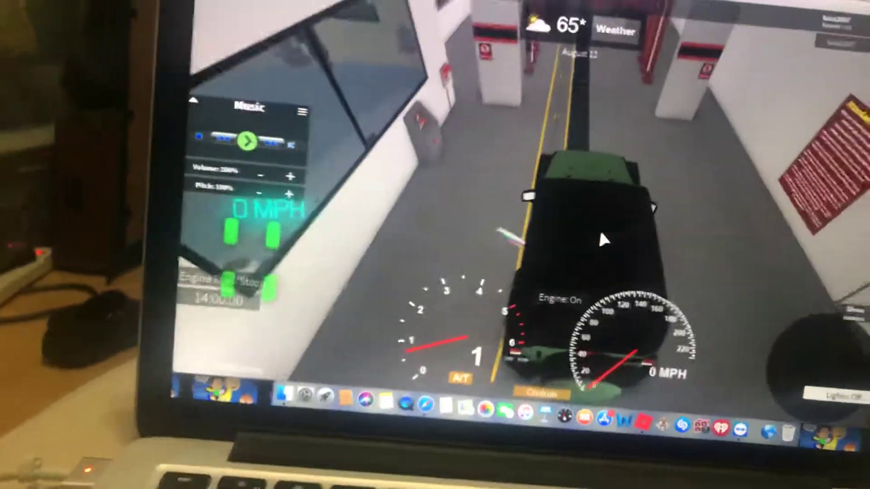
pyautogui.scroll(5, 603, 239)
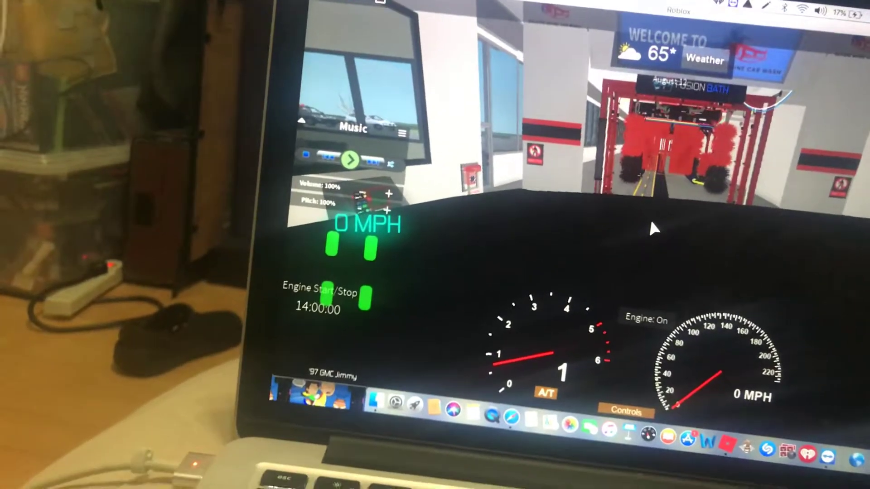
# Step: Creep the Jimmy up to the Fusion Bath brushes and hold it there
pyautogui.press('w')
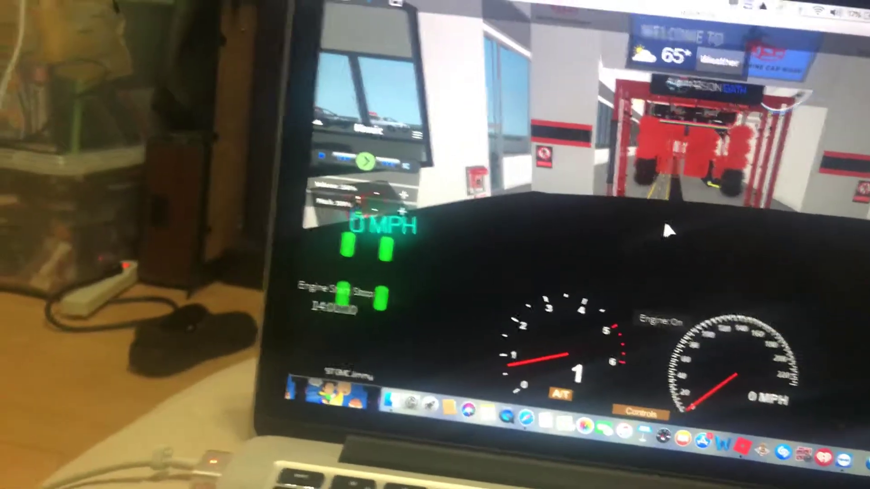
pyautogui.press('w')
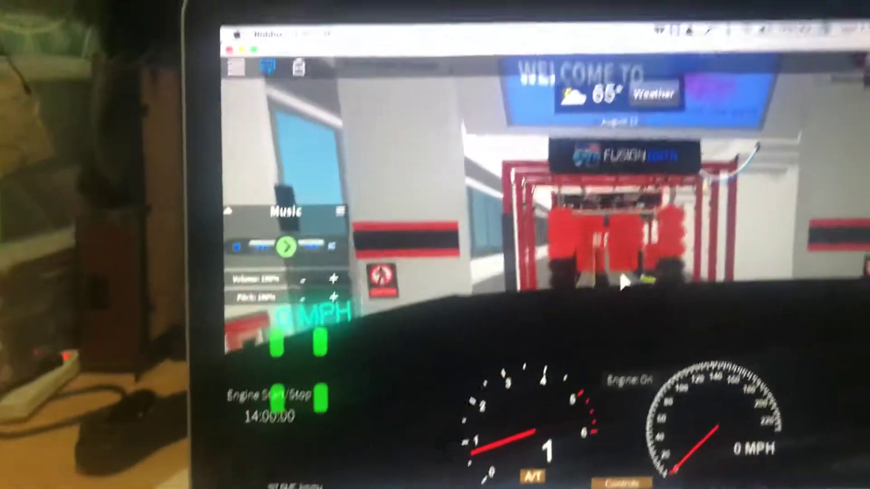
pyautogui.press('w')
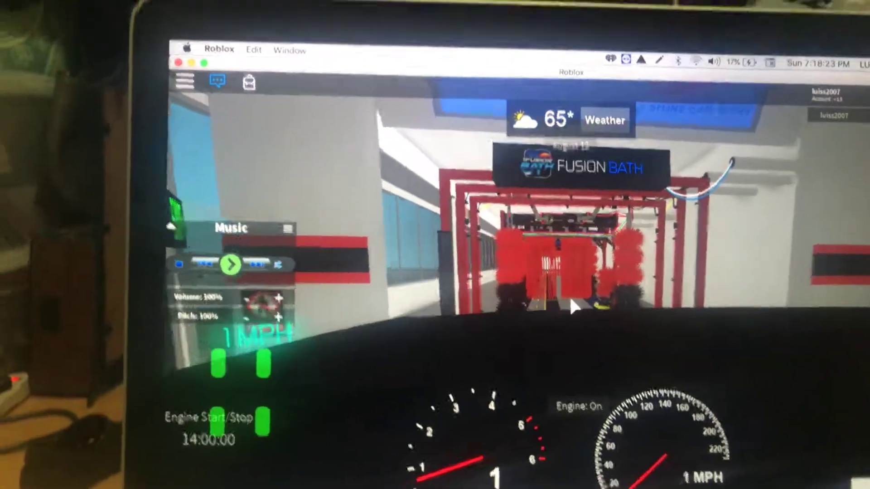
pyautogui.press('s')
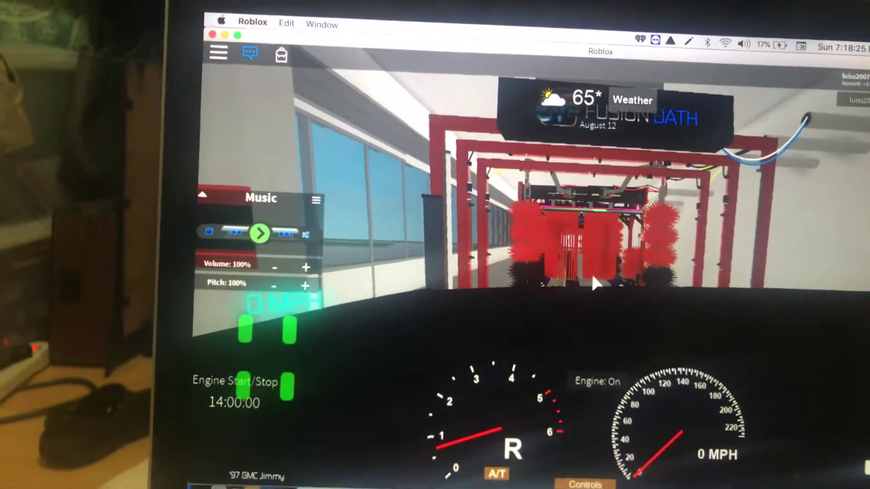
# Step: Inch through the brushes and out of the tunnel, then look around at the exit
pyautogui.press('w')
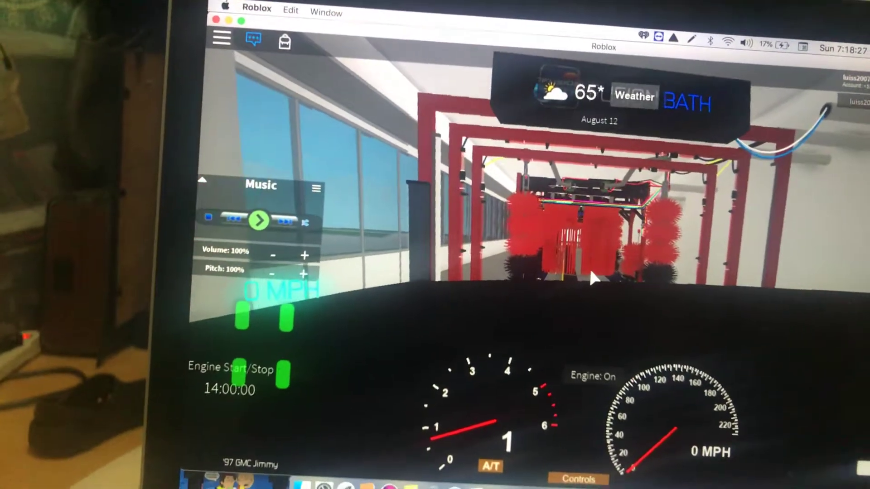
pyautogui.press('w')
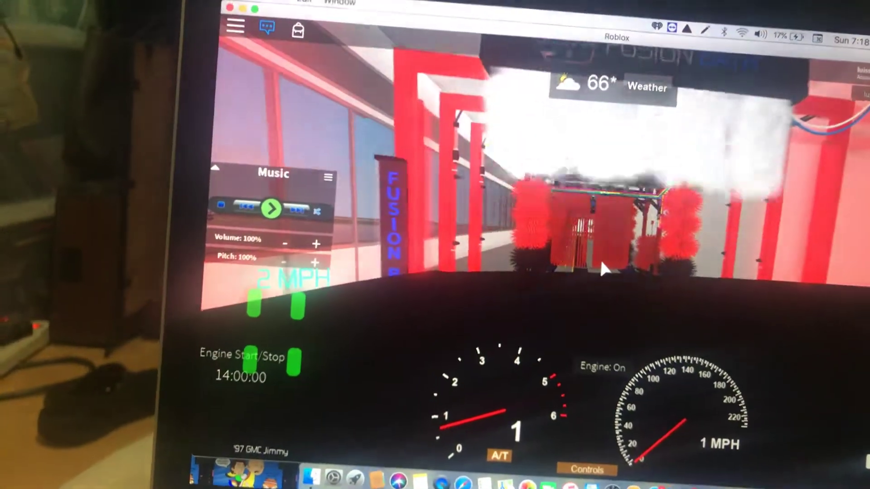
pyautogui.press('s')
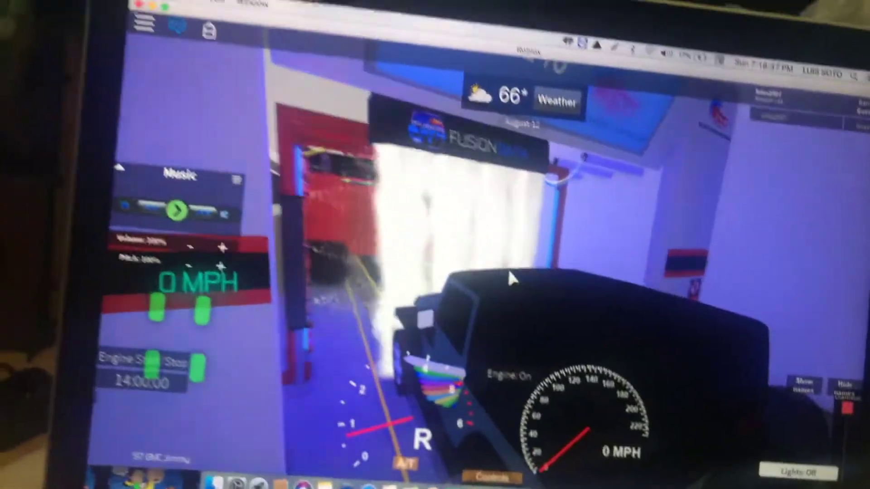
pyautogui.press('w')
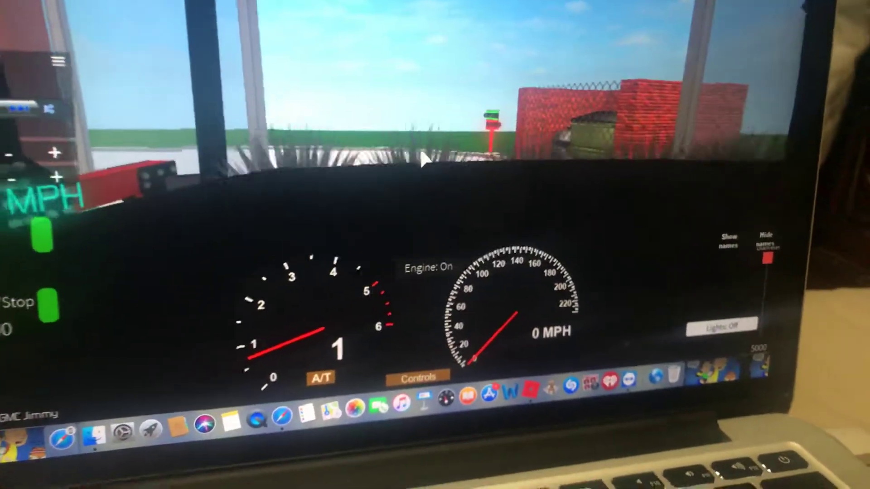
pyautogui.moveTo(408, 150); pyautogui.dragTo(426, 153)
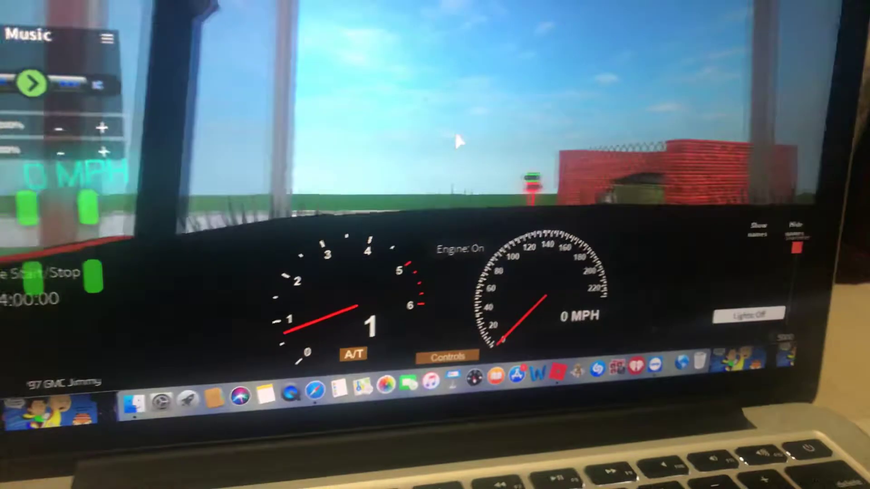
# Step: Look back toward the brick wall, then accelerate the Jimmy onto the road ahead
pyautogui.moveTo(425, 153); pyautogui.dragTo(460, 138)
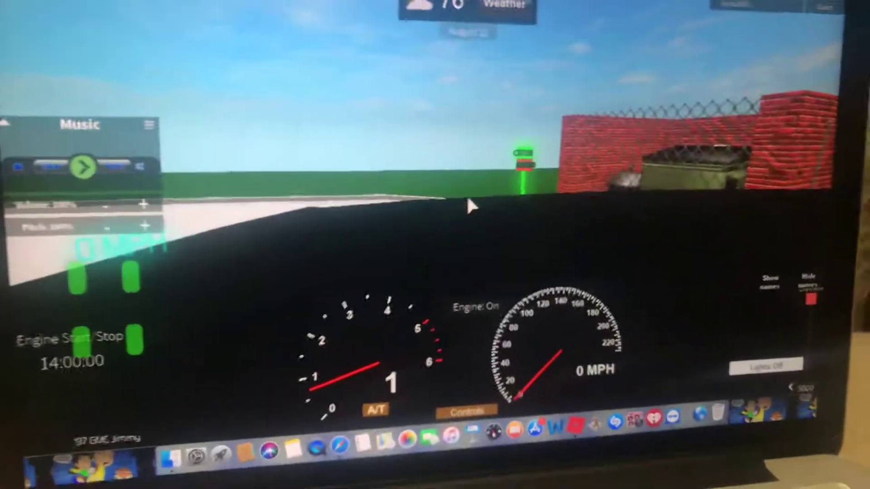
pyautogui.press('w')
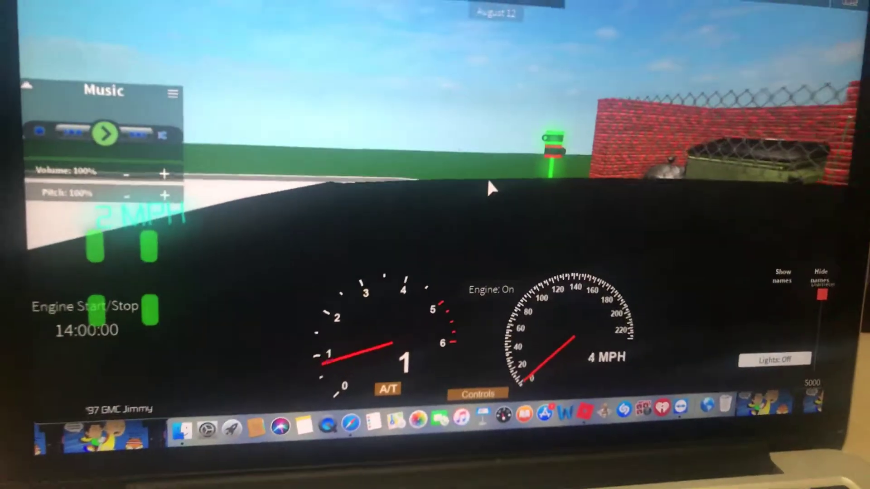
pyautogui.press('a')
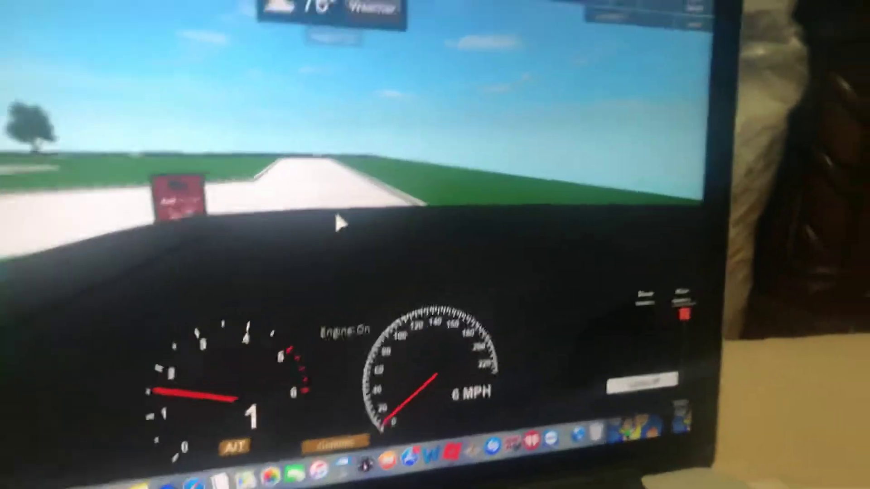
pyautogui.press('w')
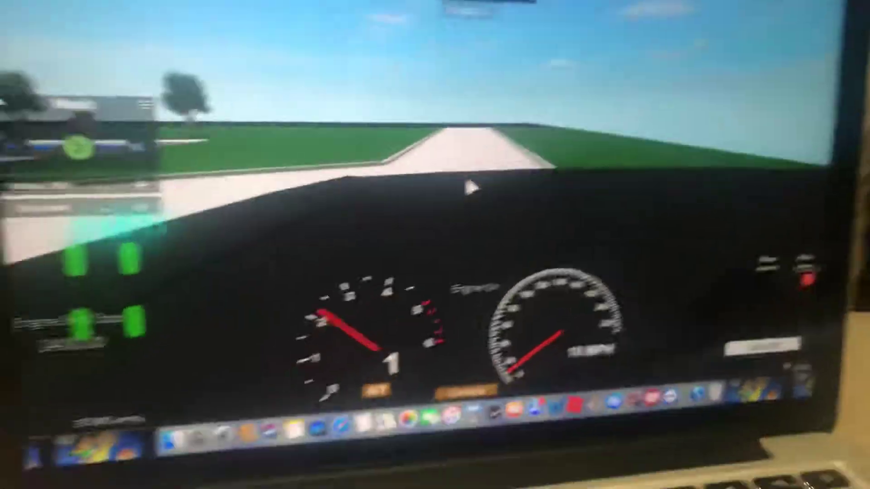